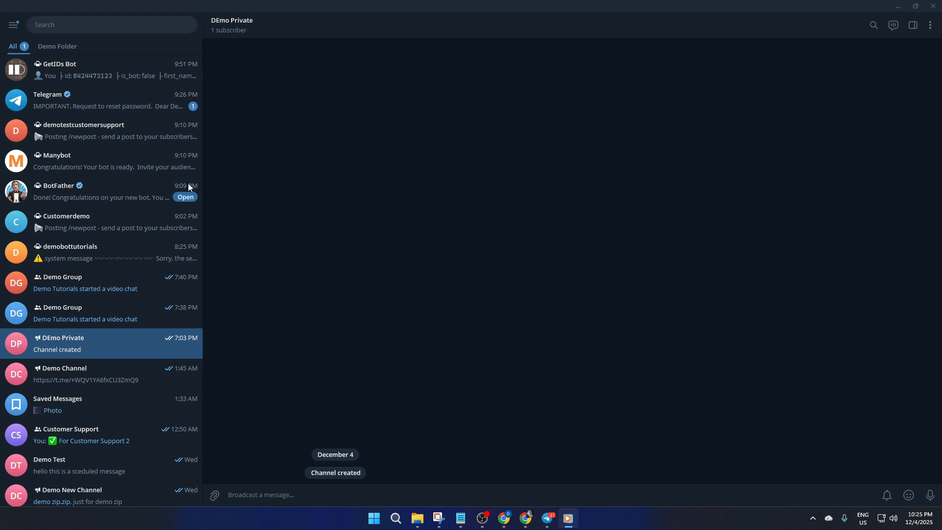
left_click(101, 194)
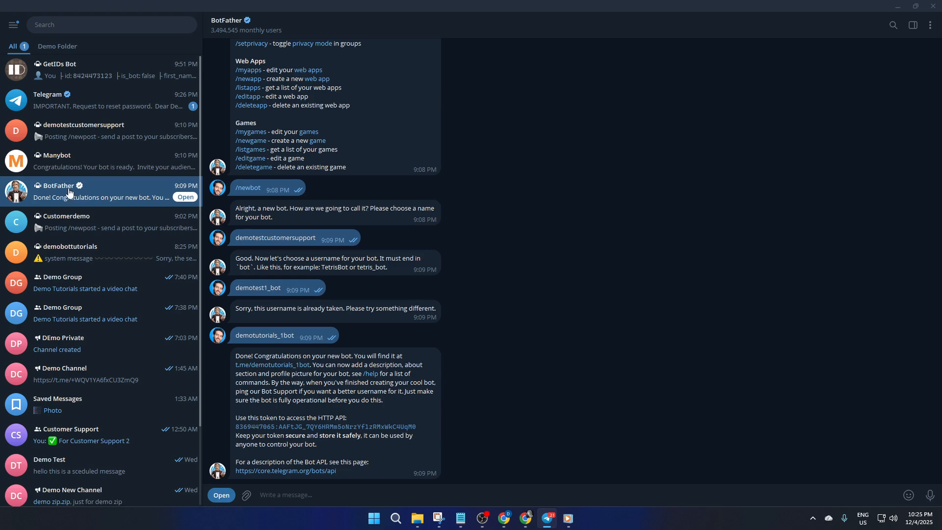
left_click(74, 26)
type("@")
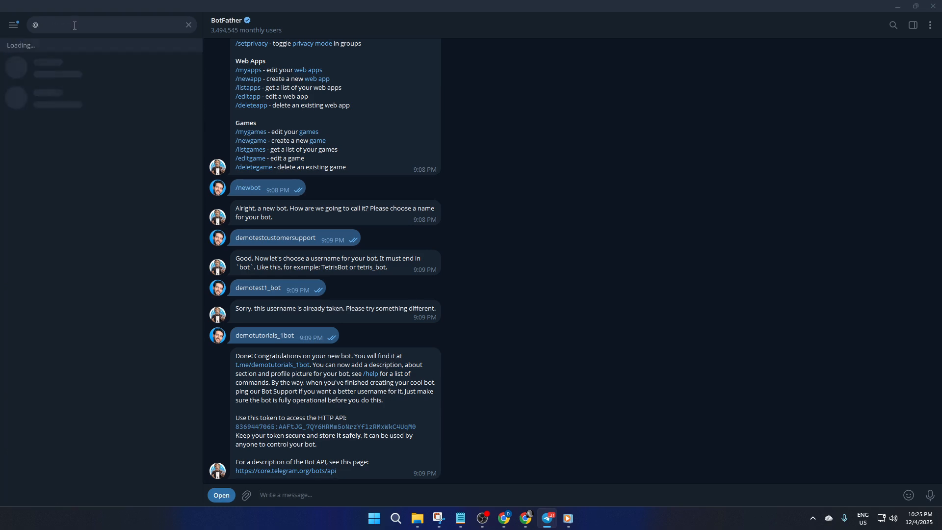
type("bot")
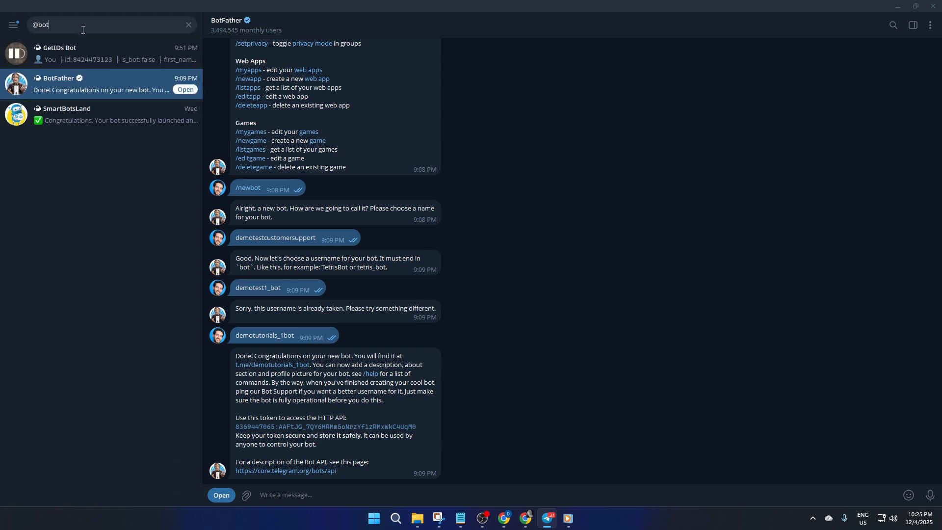
left_click(76, 87)
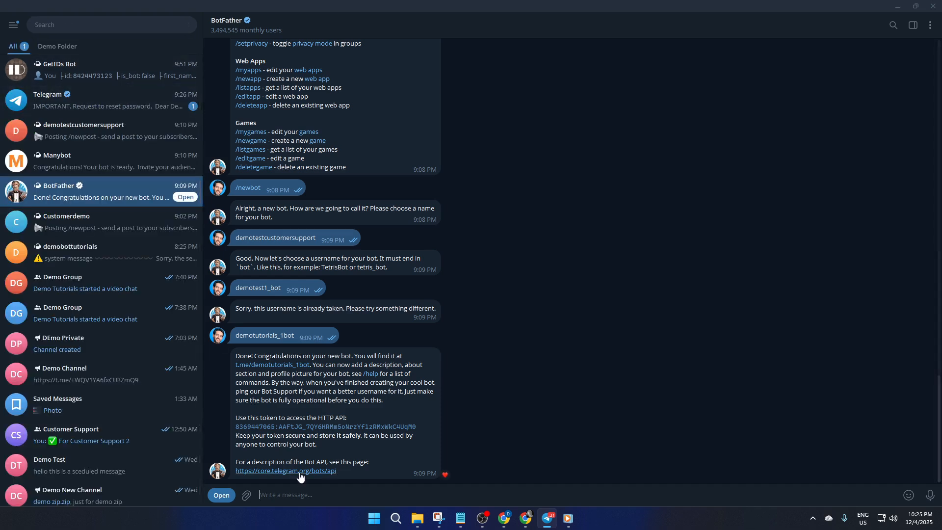
Send BotFather the /start command, followed by /newbot to begin creating a bot.
type("/")
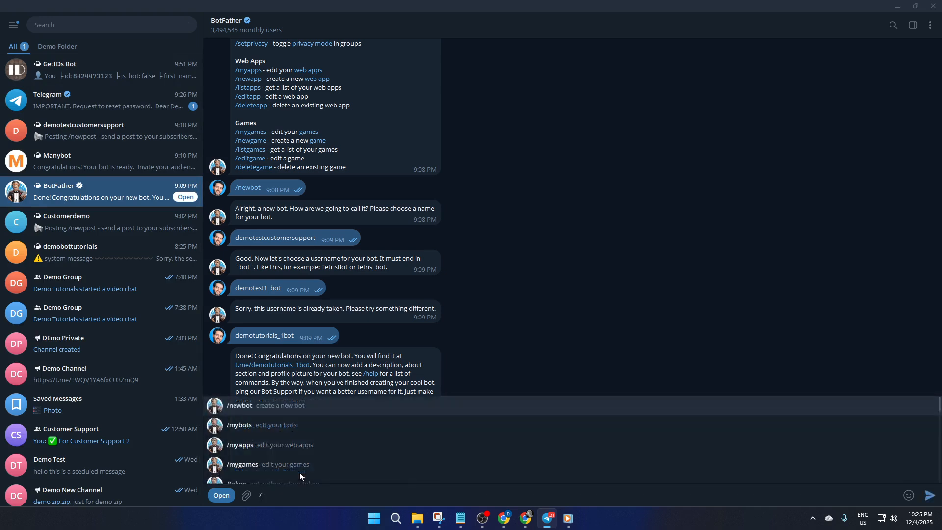
type("start")
key("Return")
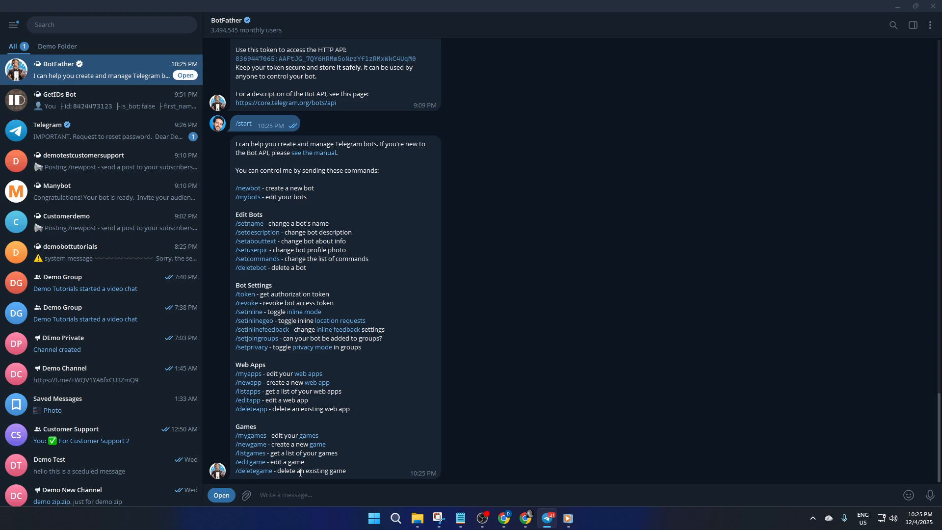
type("/")
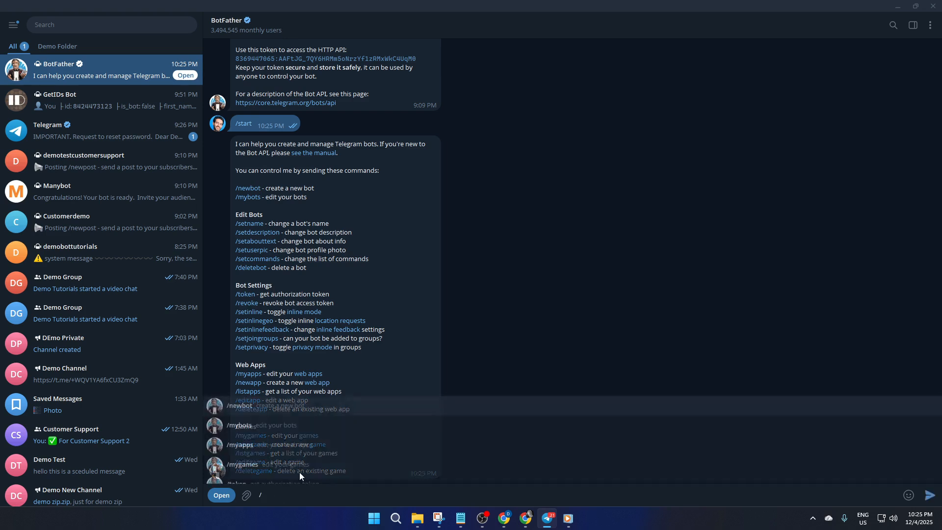
type("newbot")
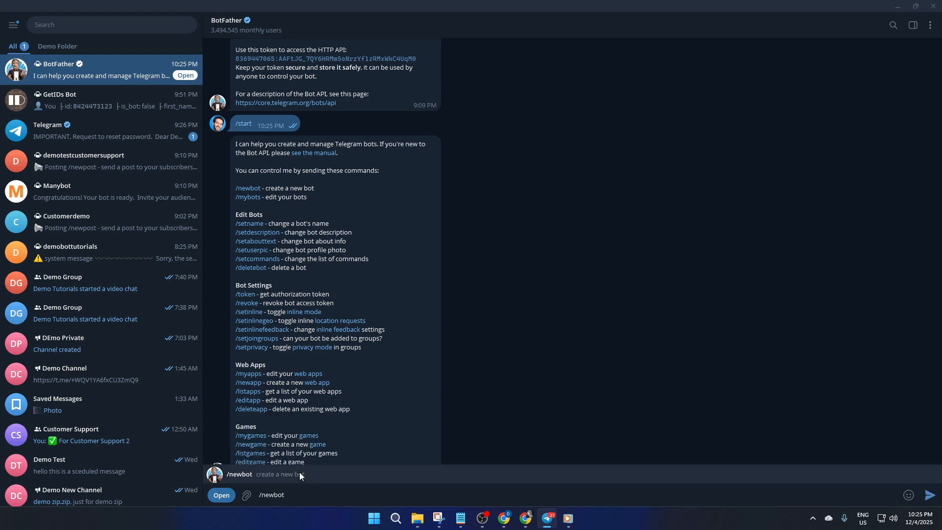
key("Return")
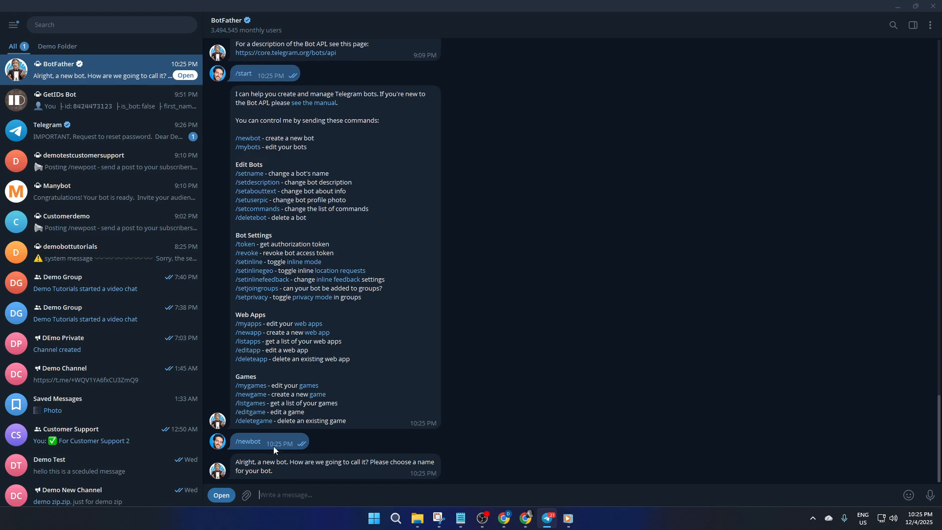
Name the new bot demo123test1 and give it the username demotest1231_bot.
double_click(313, 474)
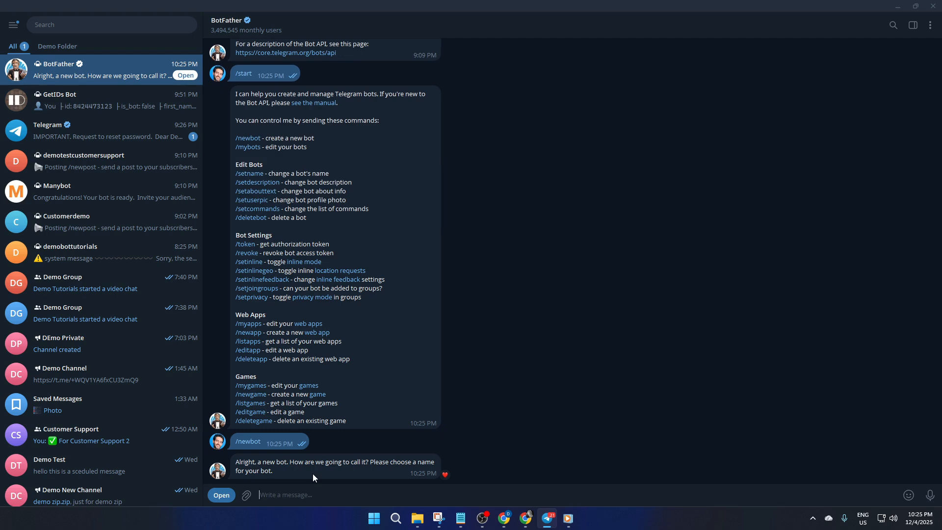
type("demo123test1")
key("Return")
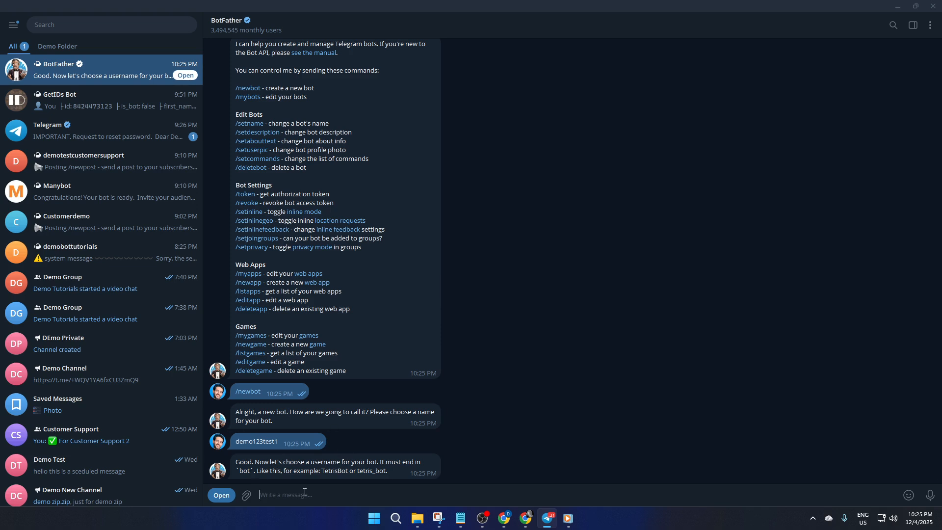
type("demotest1231_bot")
key("Return")
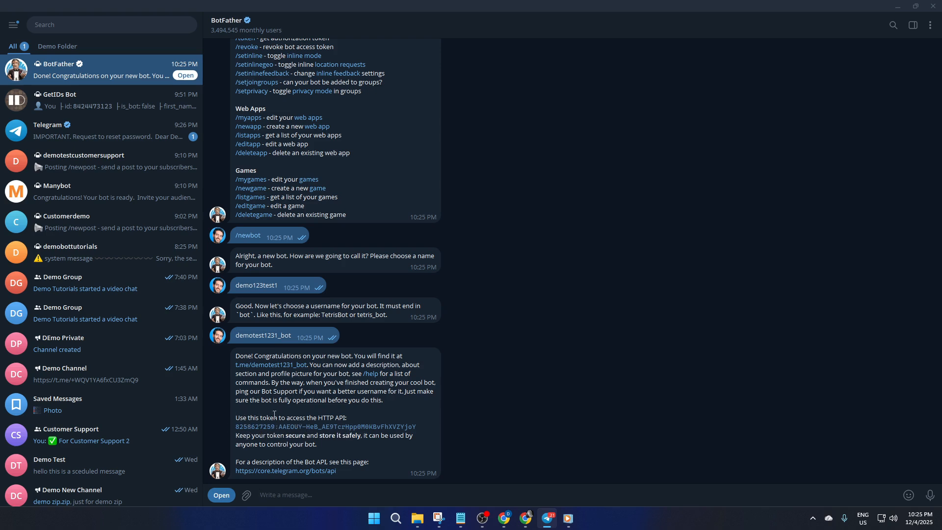
Examine the HTTP API token section in BotFather's reply about the new bot.
left_click_drag(348, 420, 231, 418)
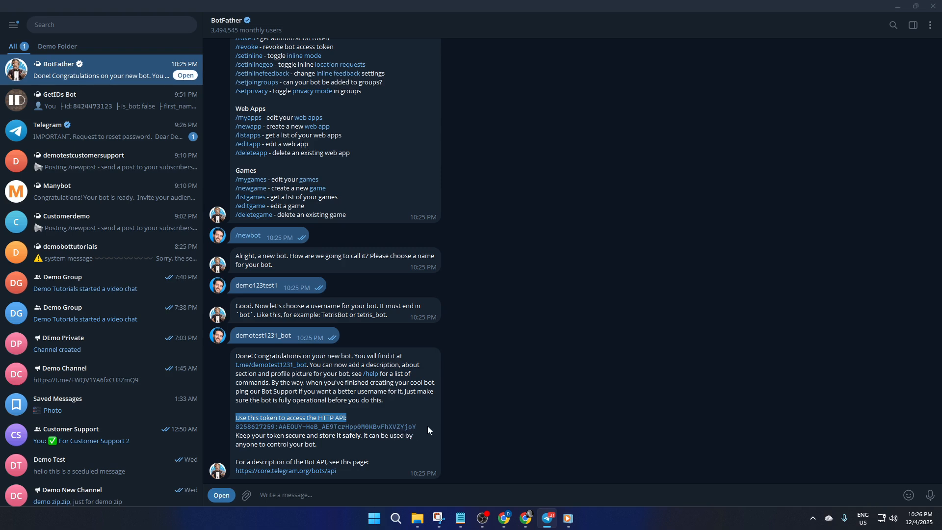
left_click(410, 428)
left_click_drag(410, 428, 228, 424)
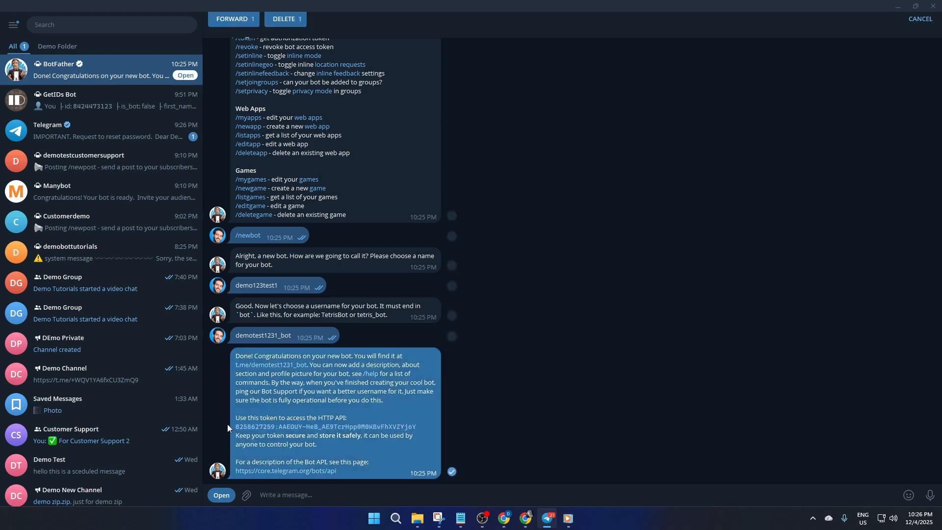
left_click(380, 414)
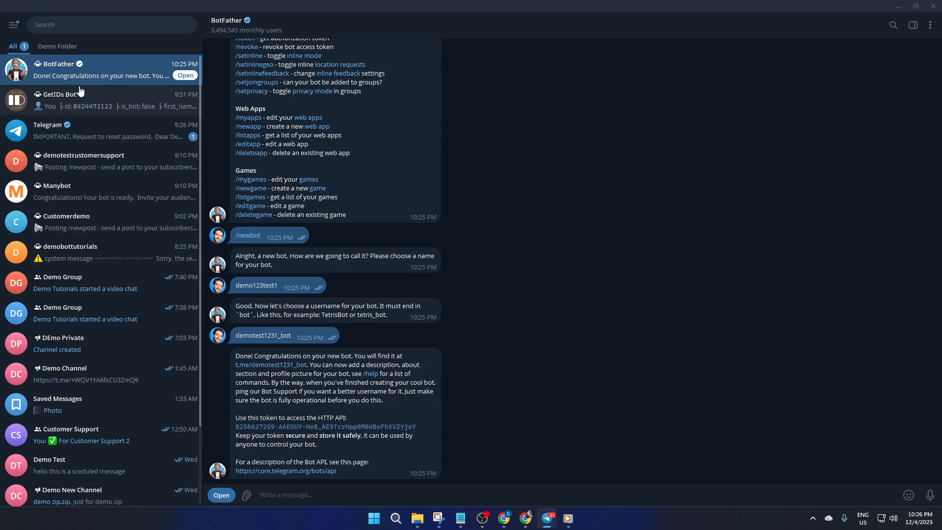
left_click(124, 26)
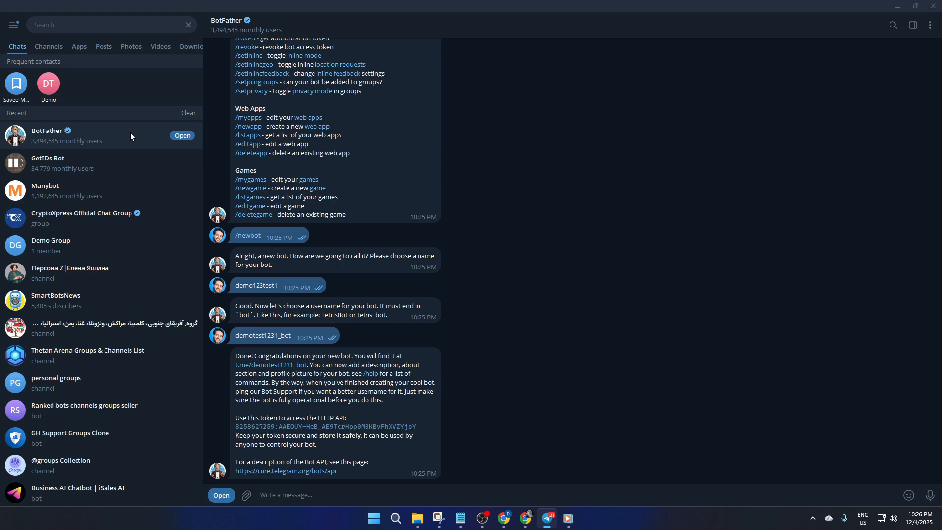
type("get")
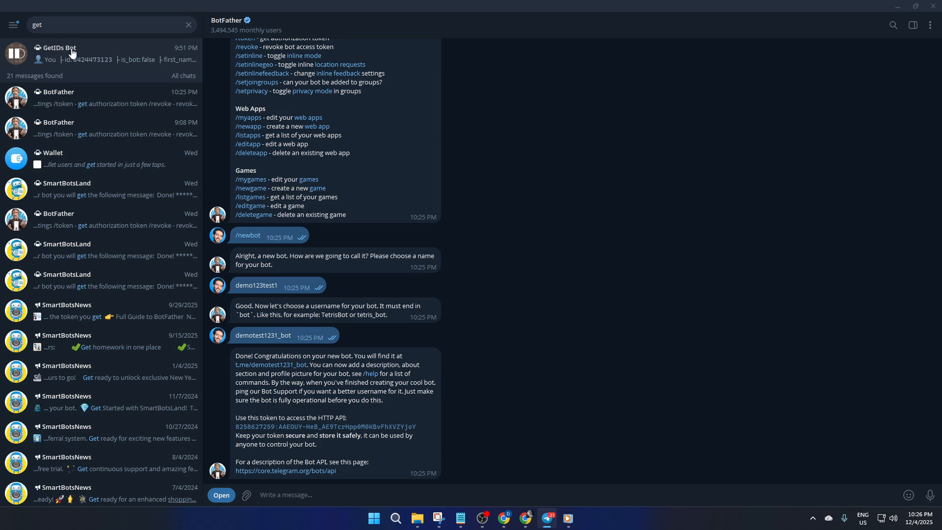
type("i")
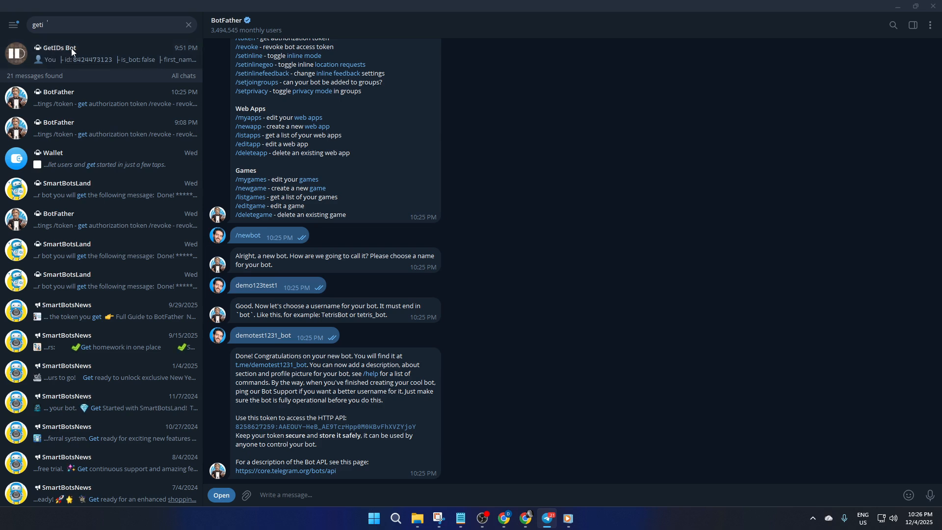
type("d")
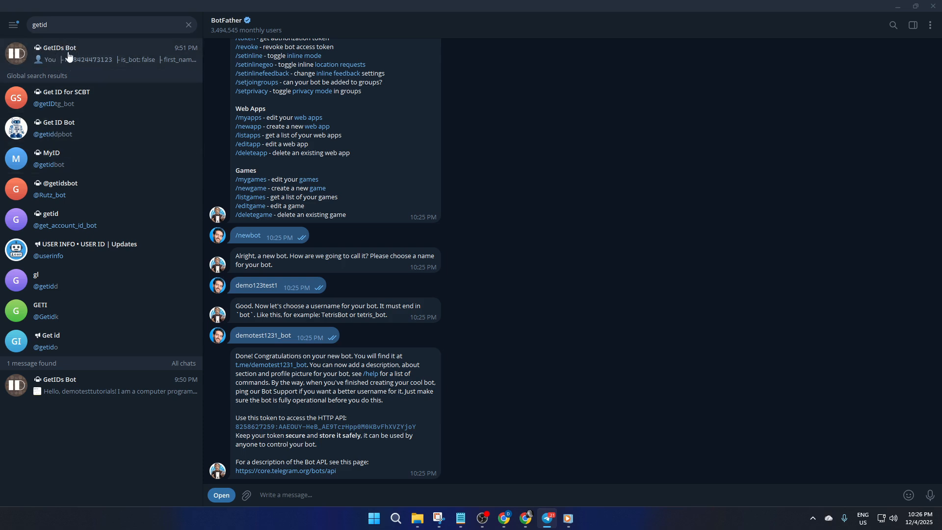
left_click(33, 24)
type("@")
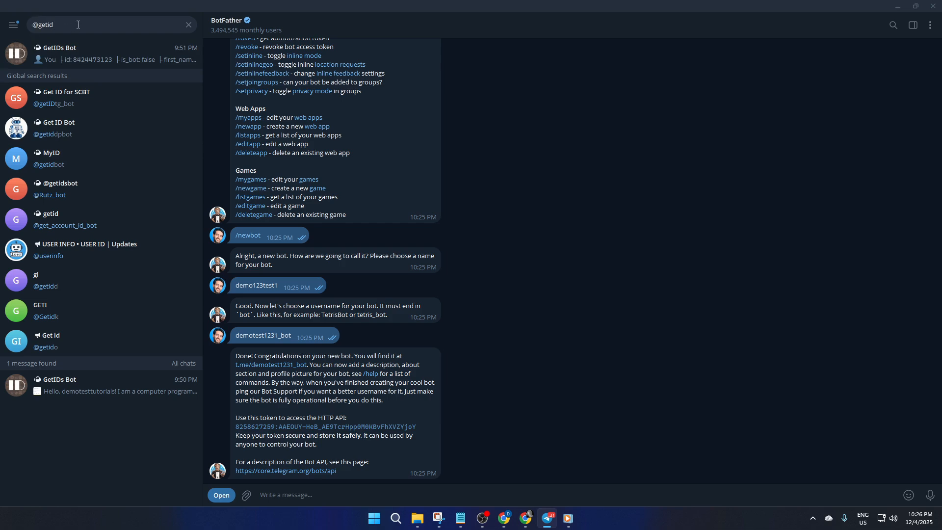
left_click(93, 58)
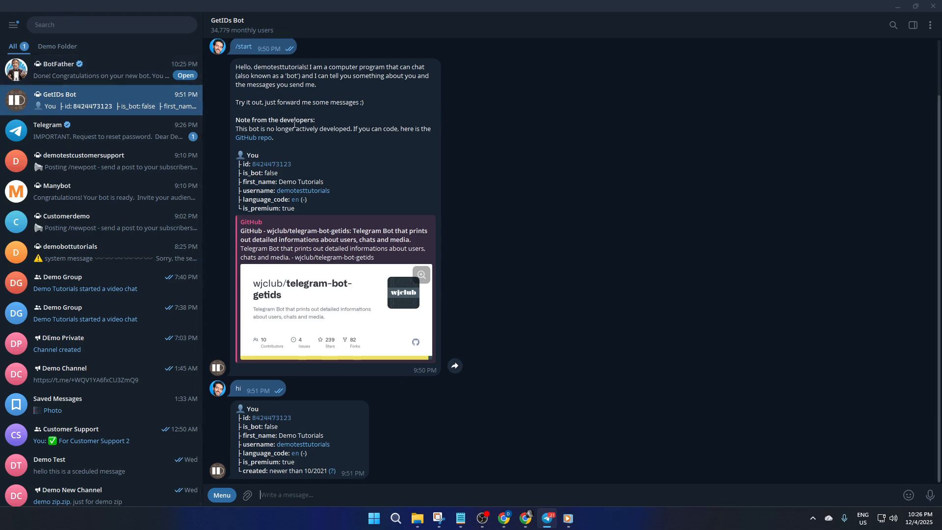
Send /start to GetIDs Bot to request the account's user ID.
scroll(295, 167, "up", 2)
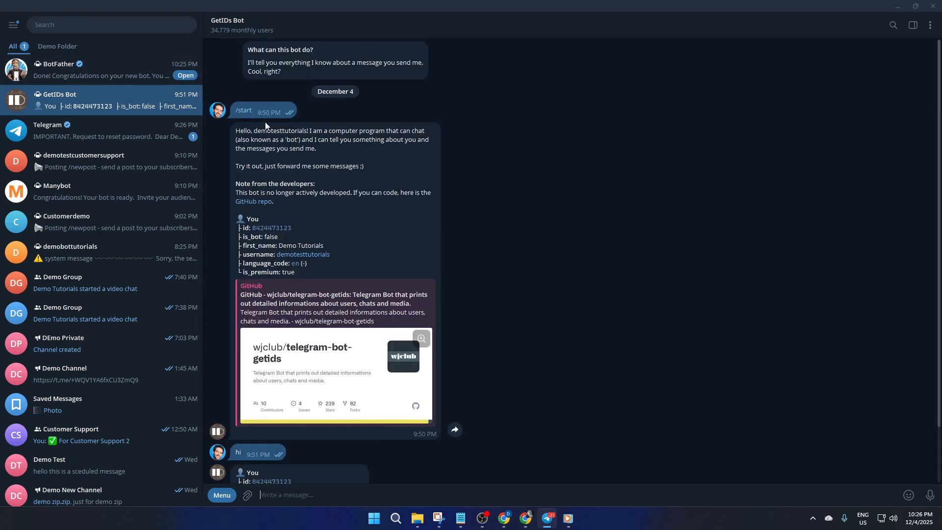
scroll(319, 188, "down", 2)
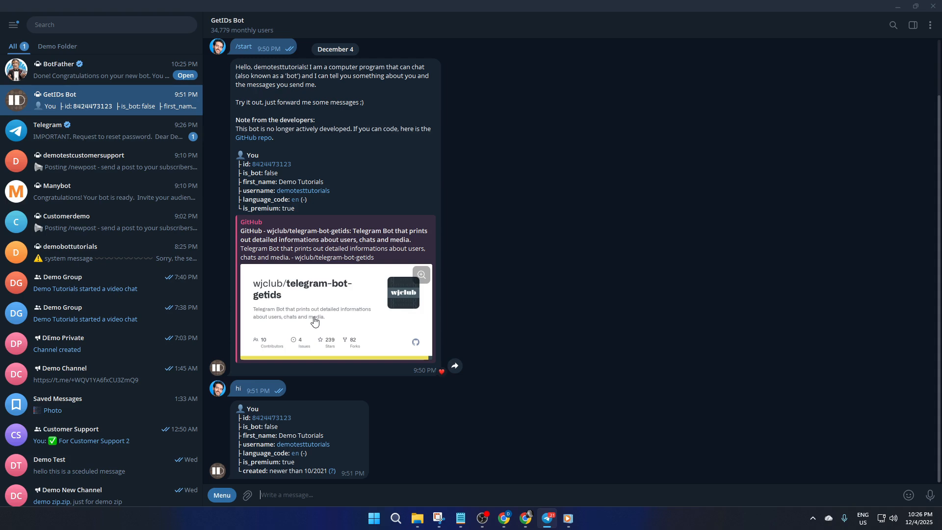
type("/start")
key("Return")
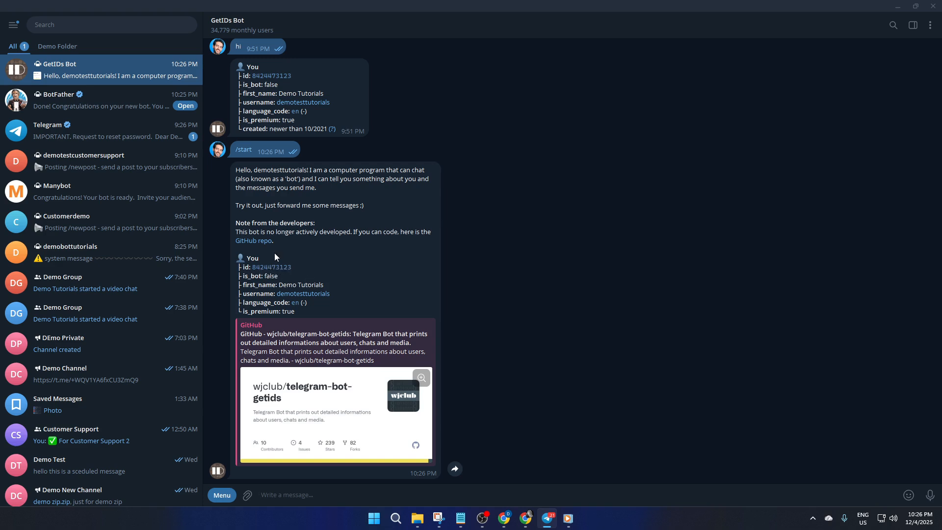
double_click(298, 269)
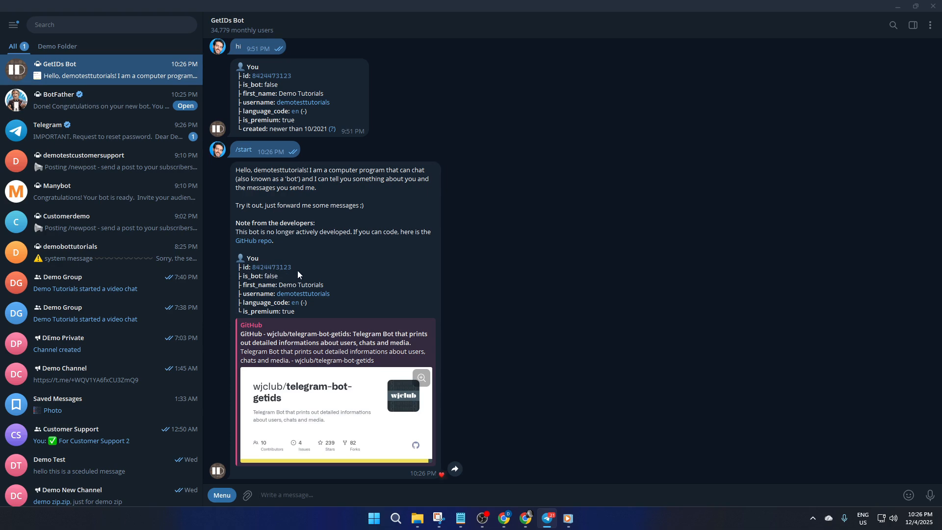